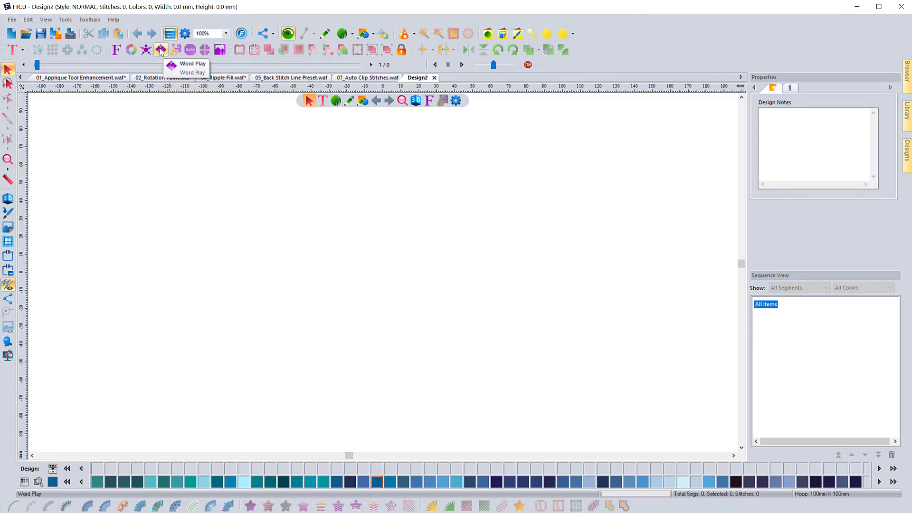
- Open the Word Play generator and remove the sample words Word and Play
click(161, 50)
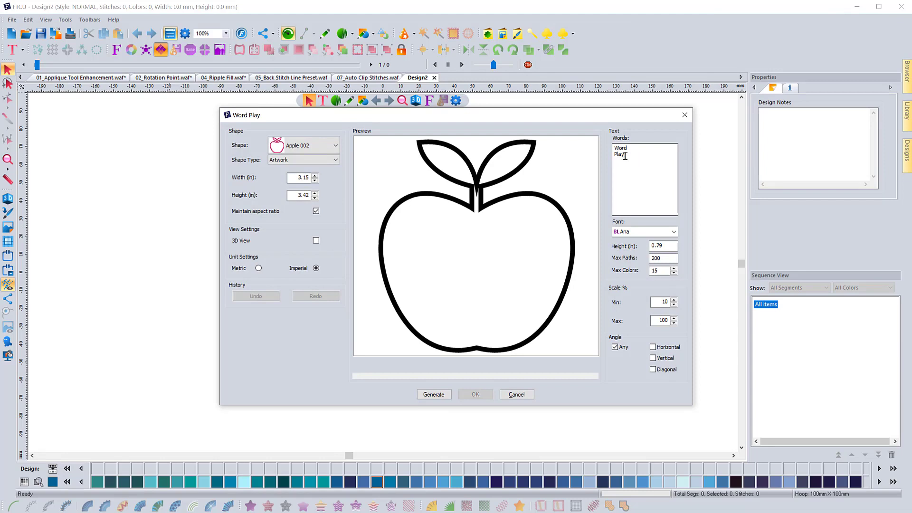
click(639, 151)
drag(625, 154, 615, 157)
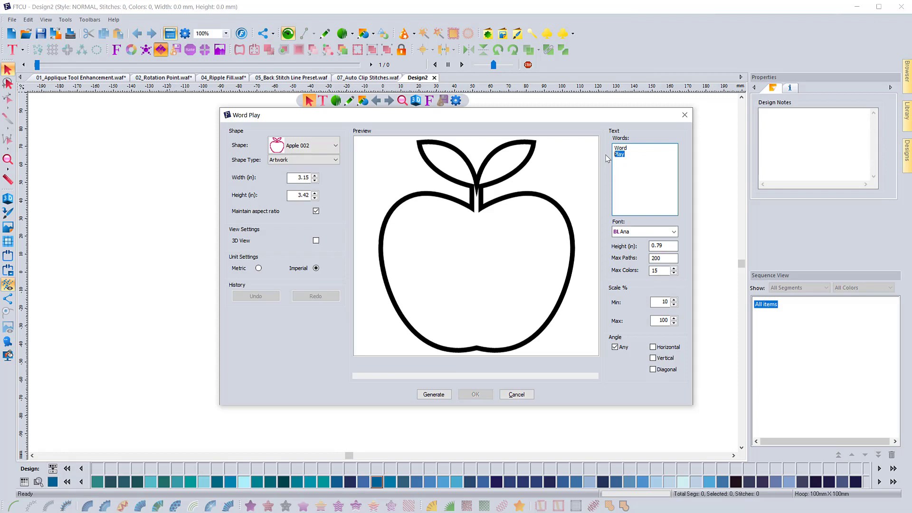
key(Delete)
double_click(633, 145)
- Enter Floriani, FTCU, Software, Best Software and Most Powerful as separate lines in the word list
text(Florin)
text(a)
text(ni)
key(Return)
text(FTCU Software)
text(est Software Most)
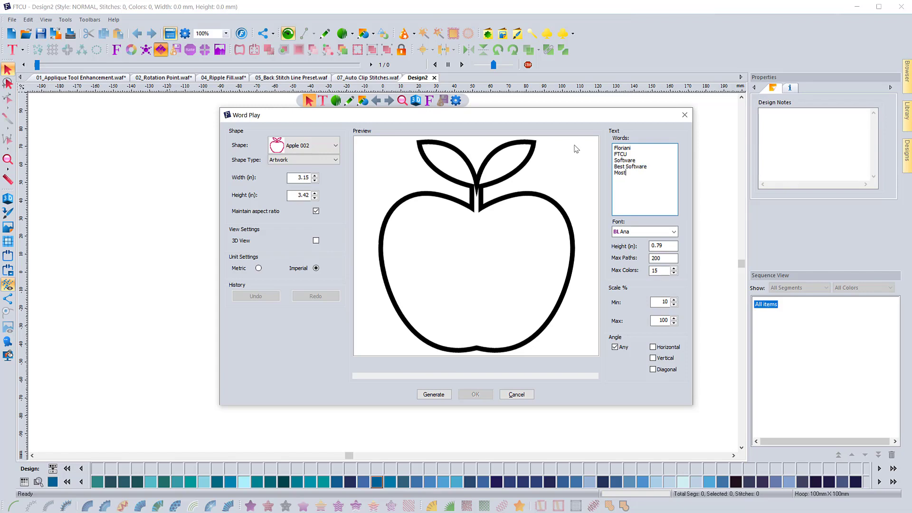
text( Powerful)
- Choose the Egg outline shape and set its width to 6 in, giving a 4.22 in height
click(313, 149)
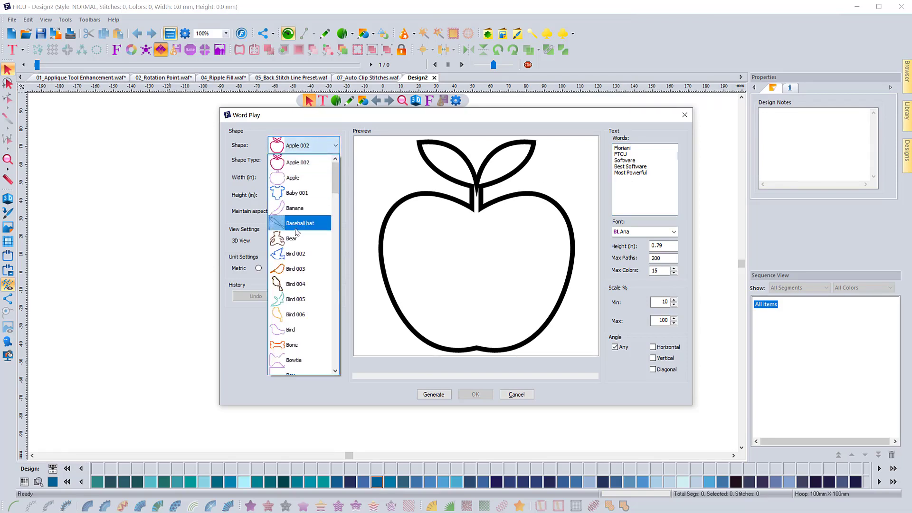
scroll(300, 266, down, 3)
scroll(299, 269, down, 2)
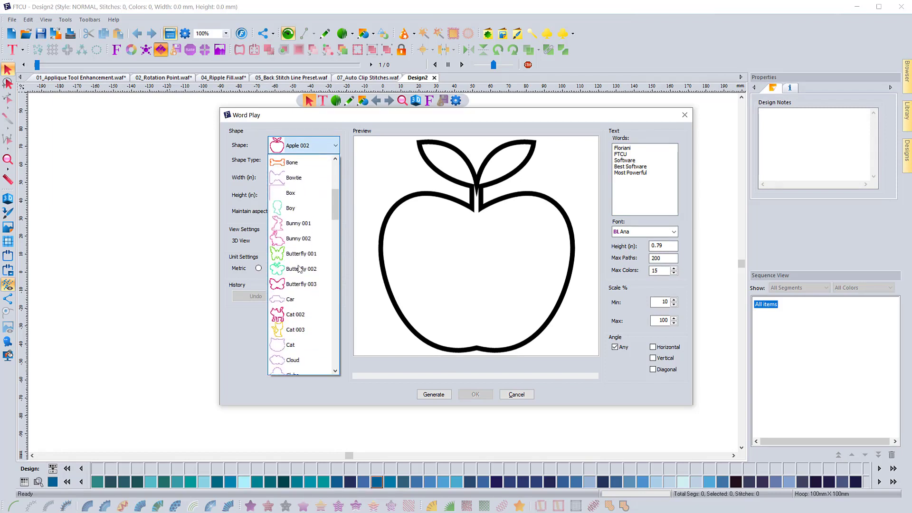
scroll(307, 290, down, 2)
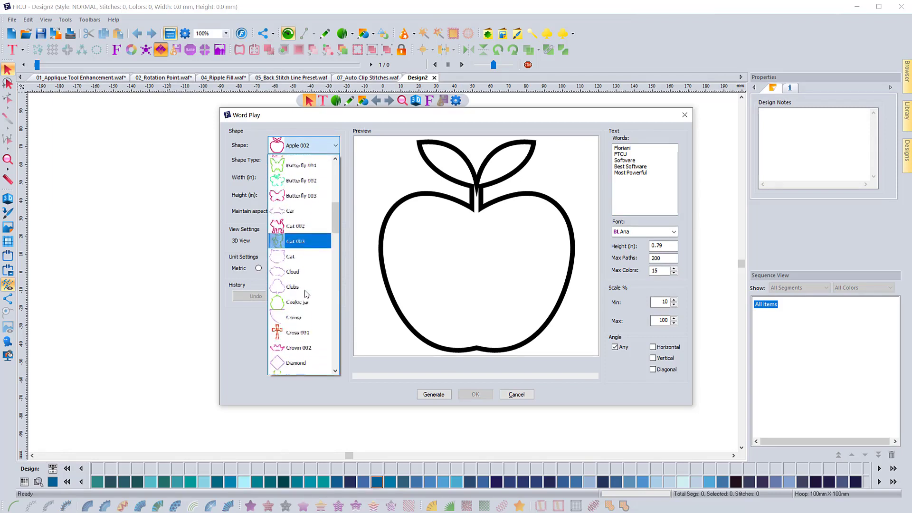
scroll(305, 299, down, 1)
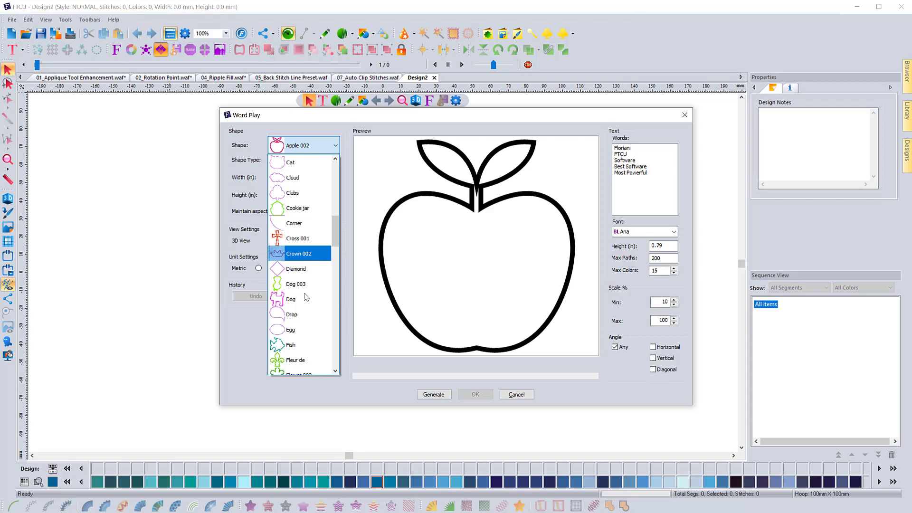
click(291, 331)
double_click(305, 177)
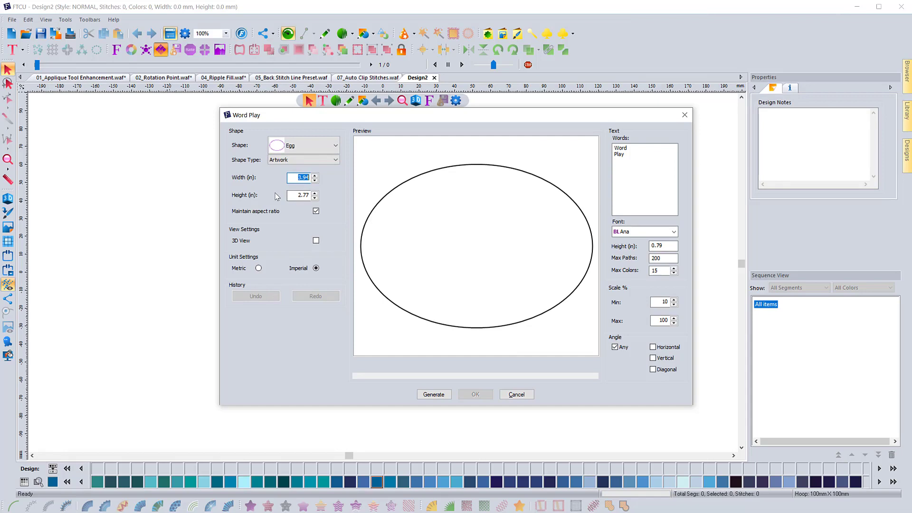
text(6)
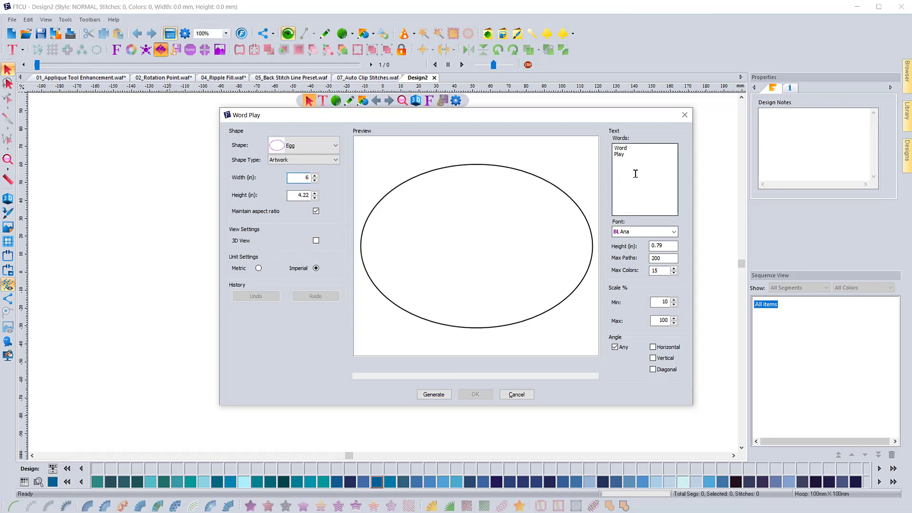
- Replace the word list with two lines, 'Floriani' and 'FTCU Software', correcting the typo
click(631, 158)
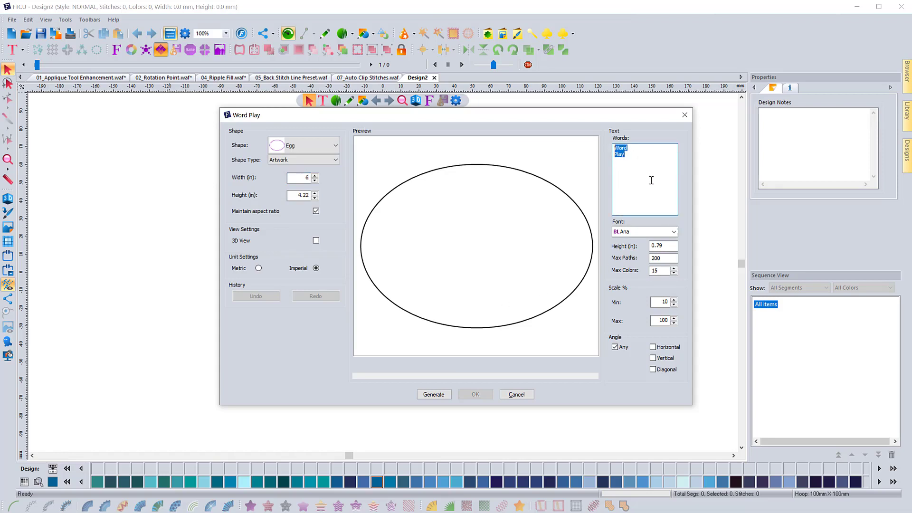
text(Floriani )
text(FTCU )
text(Software)
key(BackSpace)
key(BackSpace)
key(BackSpace)
text(oftware)
- Generate the egg-shaped cloud preview, producing 21325 stitches in 44 paths
click(434, 394)
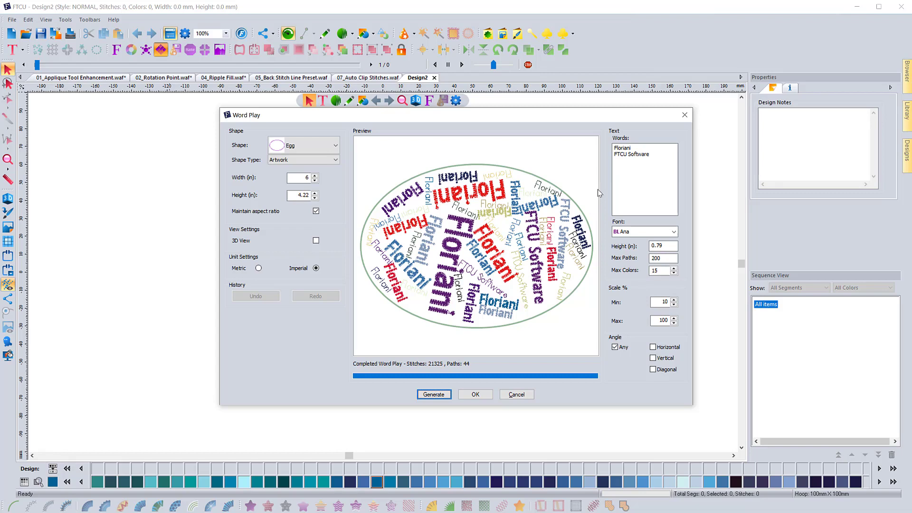
- Change 'FTCU Software' to 'FTCU, Software' and regenerate the cloud to 20898 stitches, 39 paths
click(629, 157)
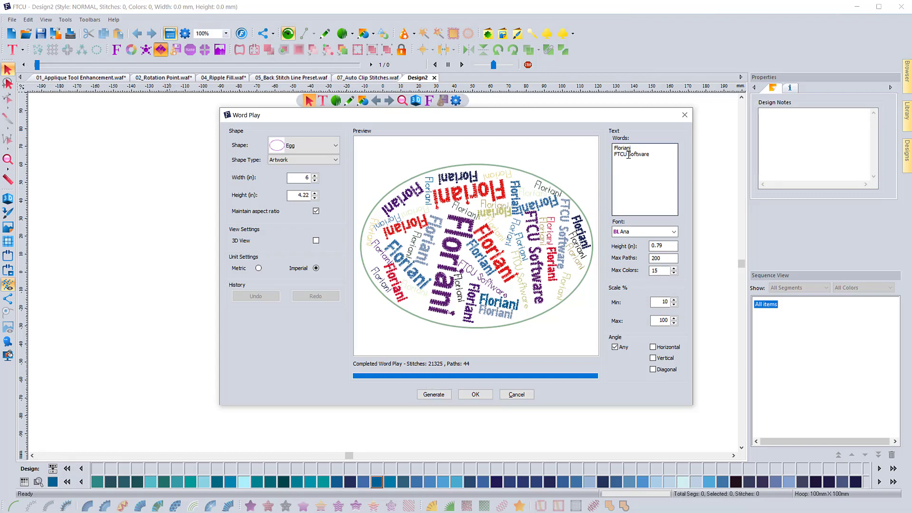
key(BackSpace)
text(,)
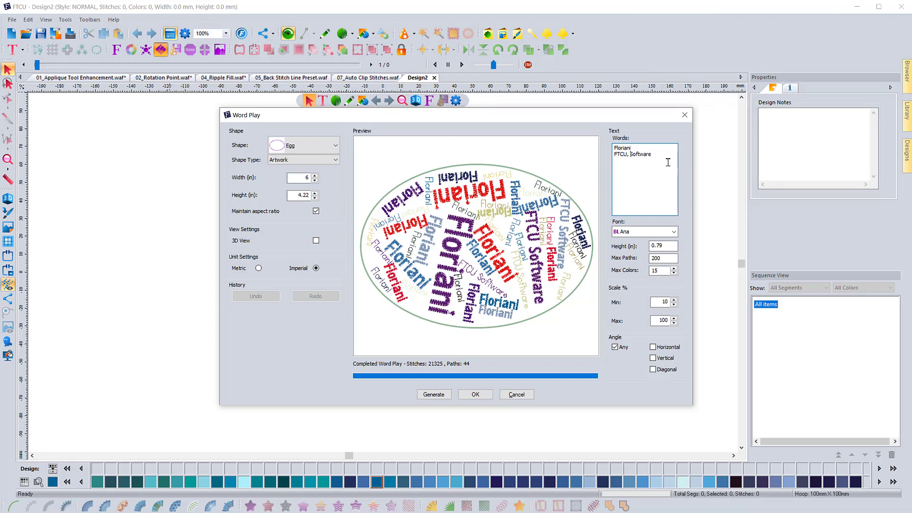
click(435, 395)
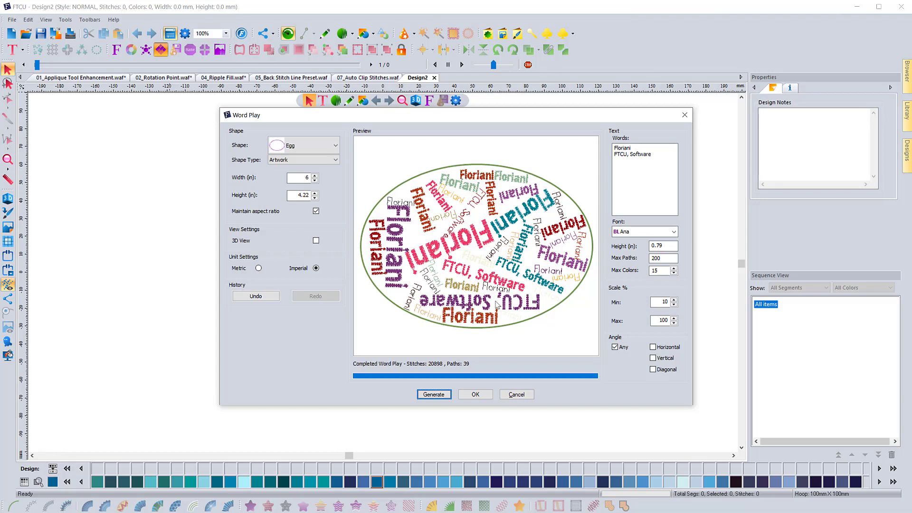
- Add 'Best Software' as a third line in the word list and regenerate the cloud
click(656, 150)
click(658, 153)
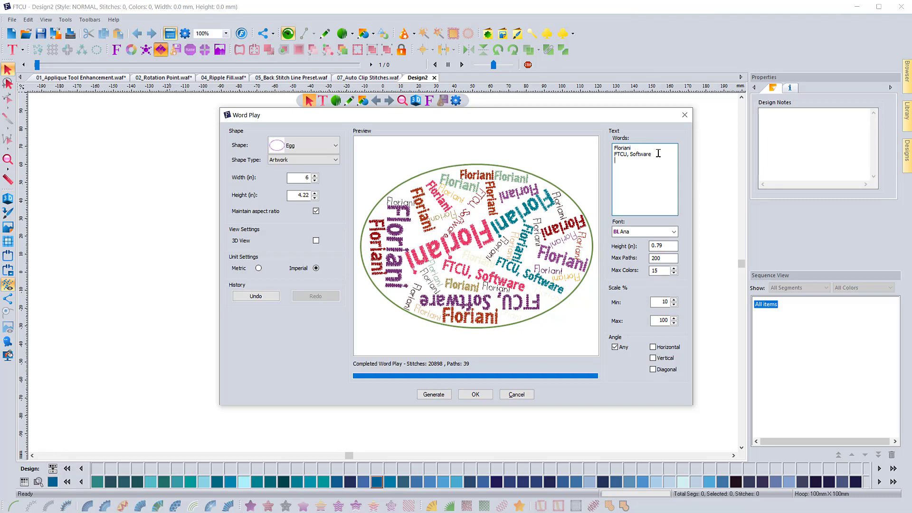
text(Best Software)
click(433, 396)
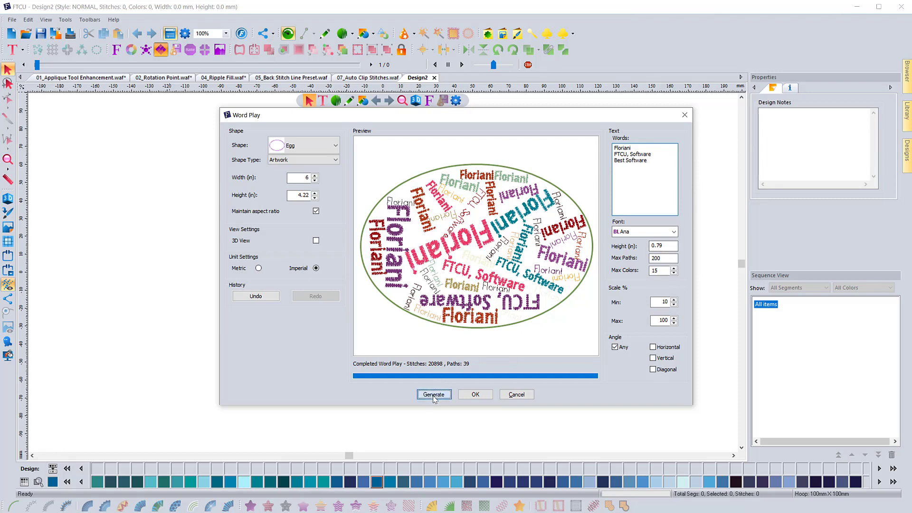